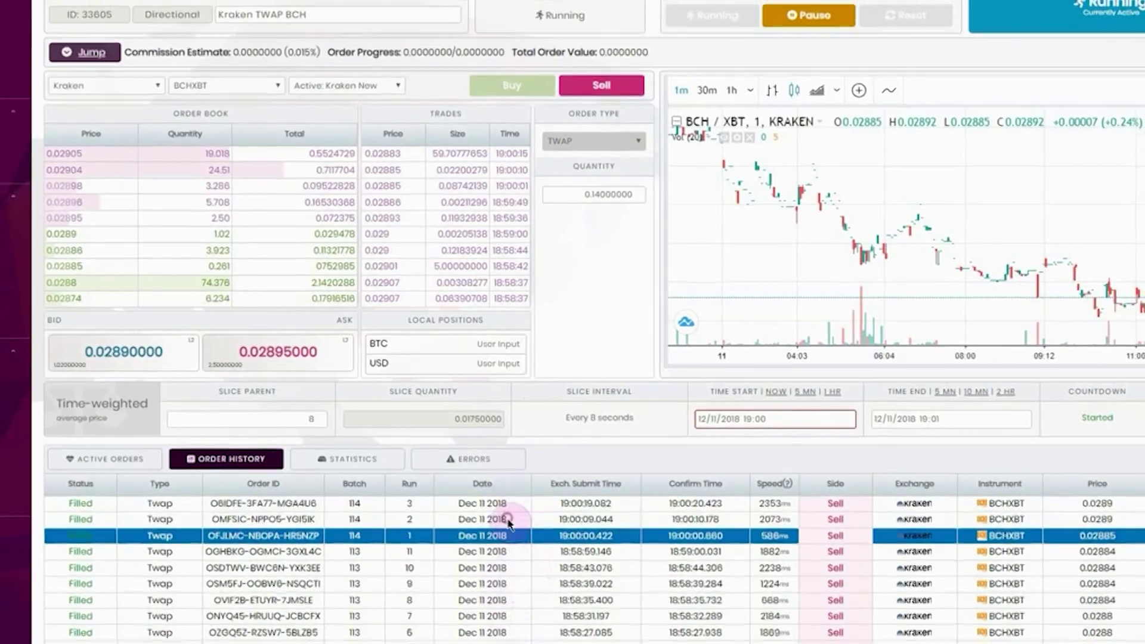
- Bring up the exchange view listing six open BTC/USDt limit orders above the BTC/USD order book
{"action": "left_click", "coordinate": [507, 519], "text": "ctrl"}
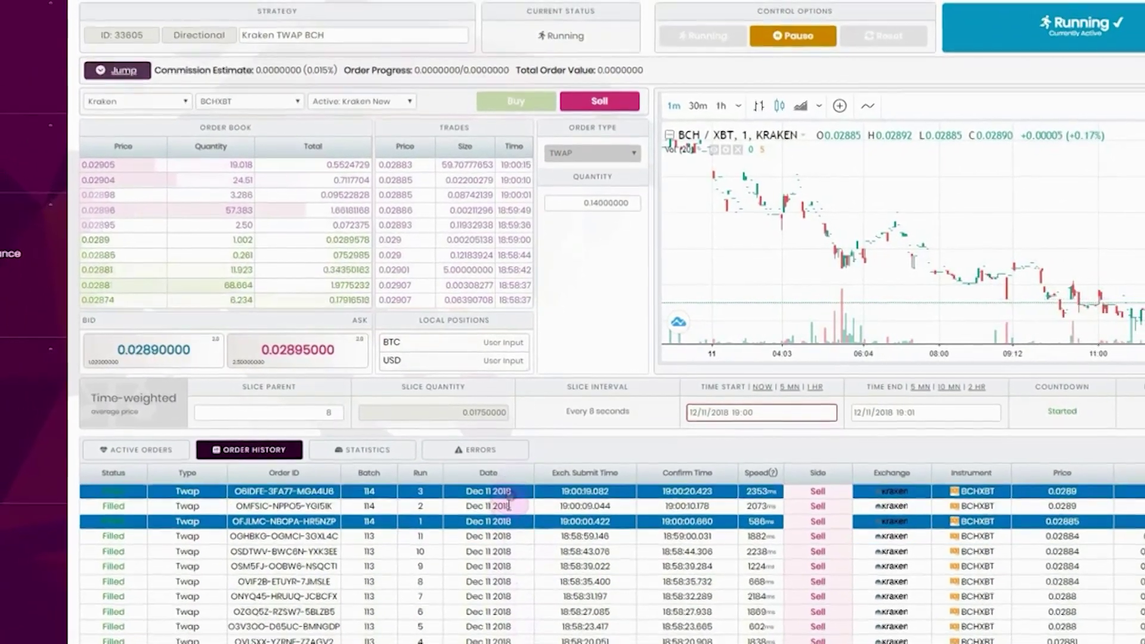